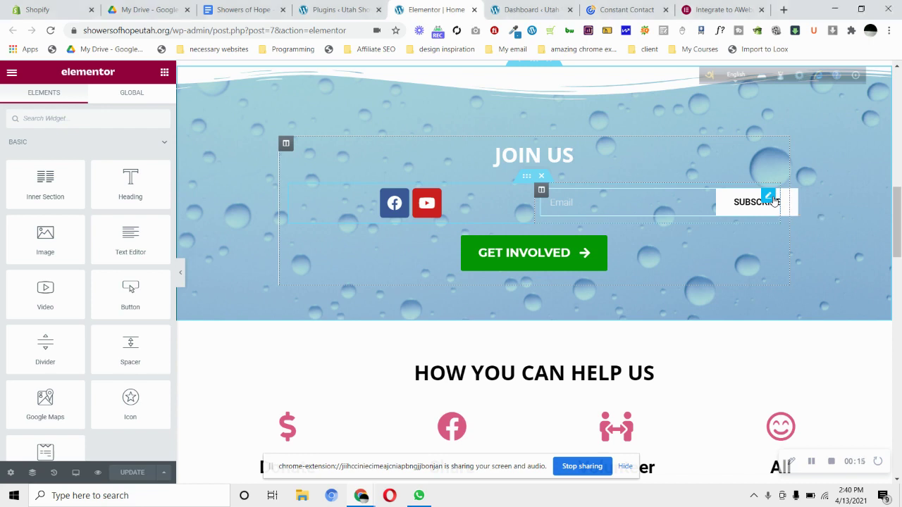
# Review the subscribe form's settings and the Constant Contact and MailOptin article tabs before checking plugins
pyautogui.click(773, 200)
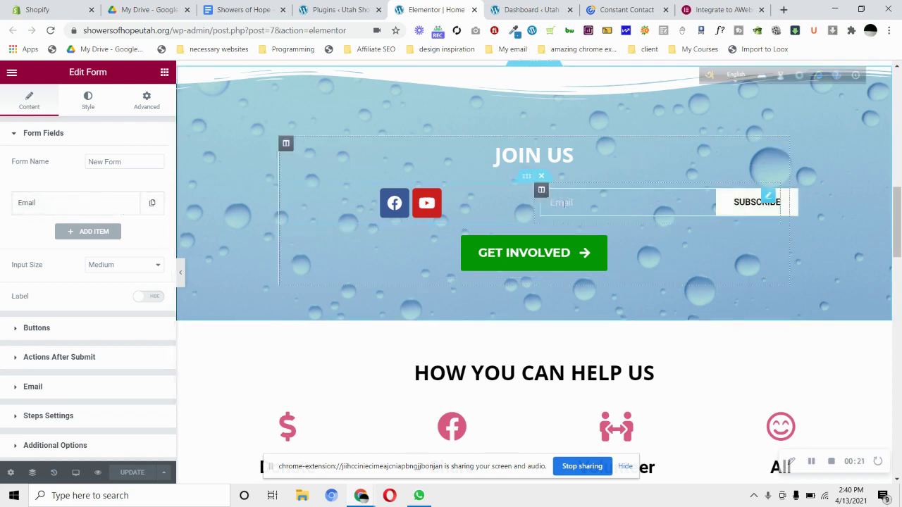
pyautogui.click(625, 9)
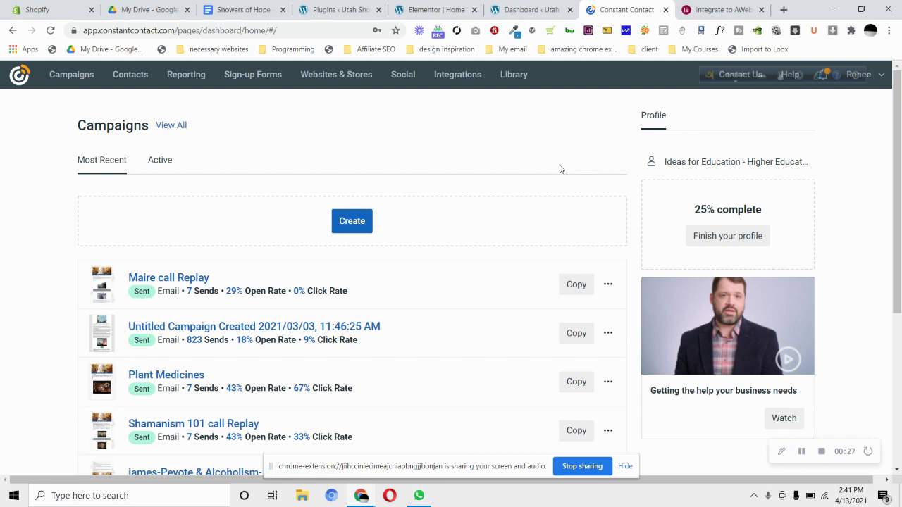
pyautogui.click(723, 9)
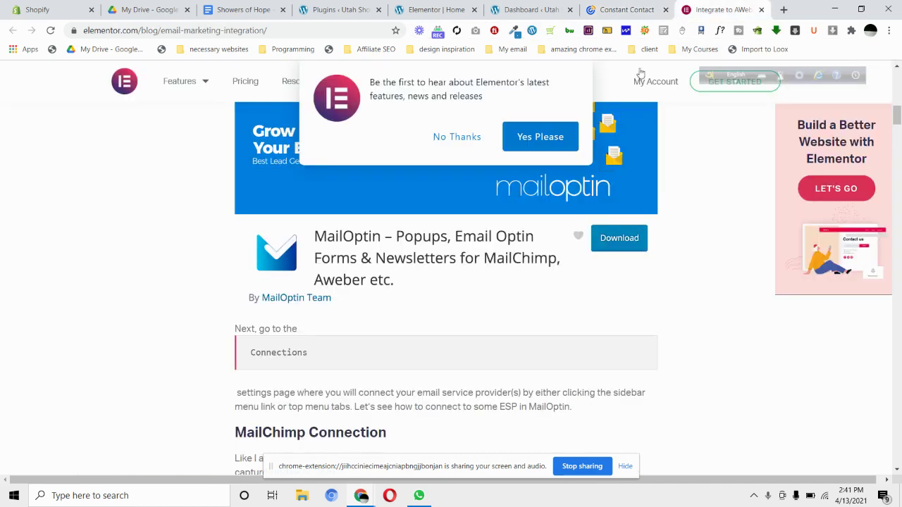
pyautogui.click(331, 9)
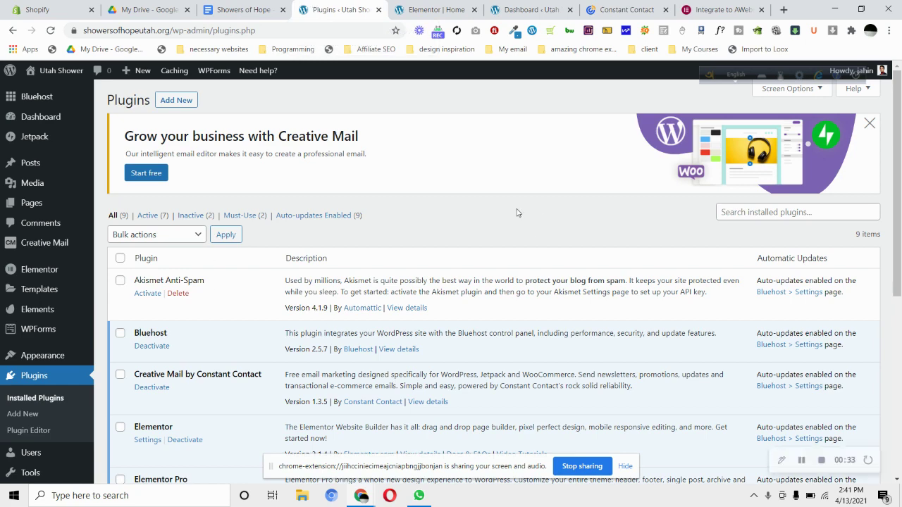
# Search the plugin directory for 'mailoptin', then install and activate MailOptin
pyautogui.click(189, 100)
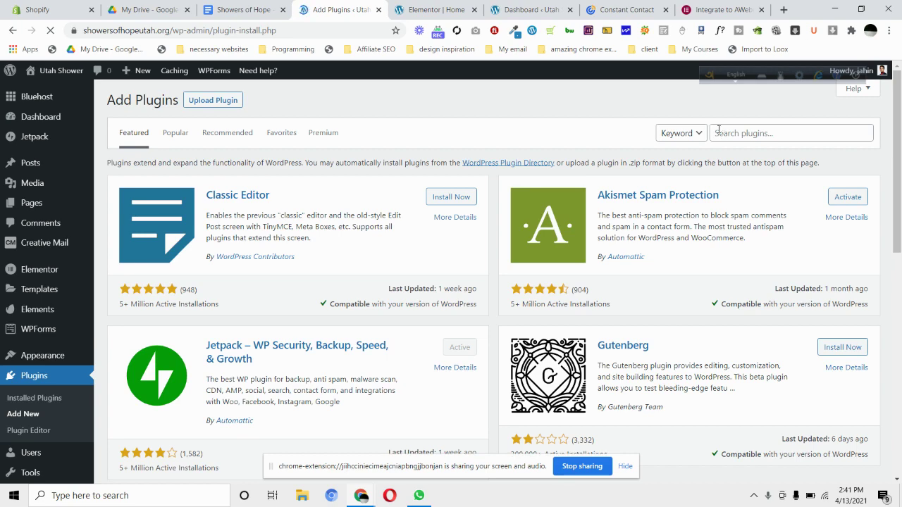
pyautogui.click(753, 135)
pyautogui.write('ma')
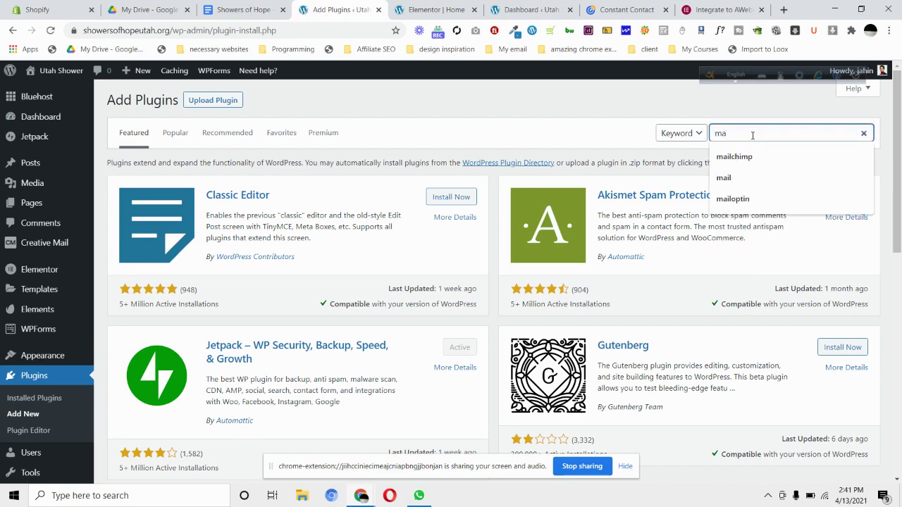
pyautogui.write('ilop')
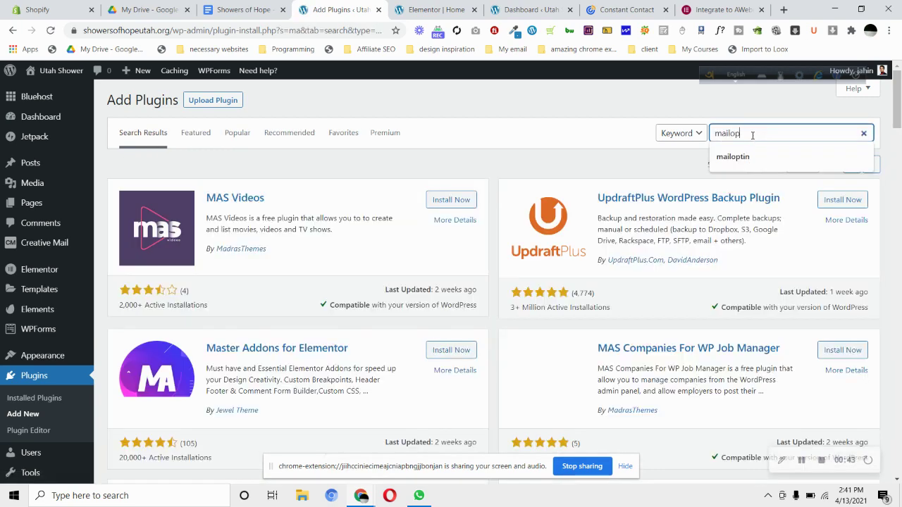
pyautogui.write('tin')
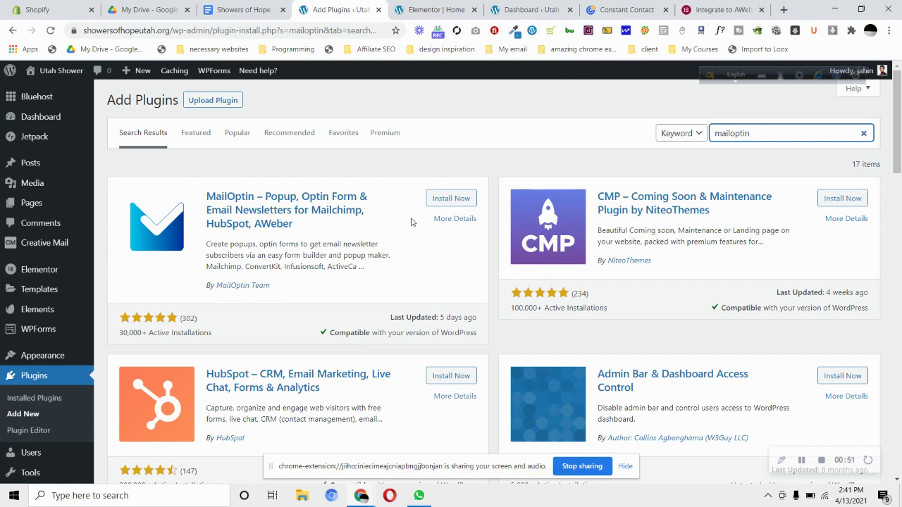
pyautogui.click(442, 201)
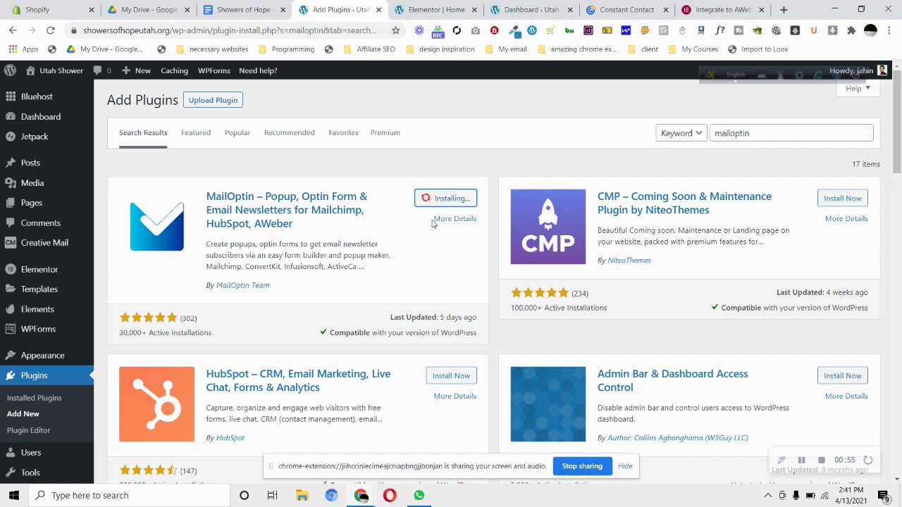
pyautogui.click(454, 198)
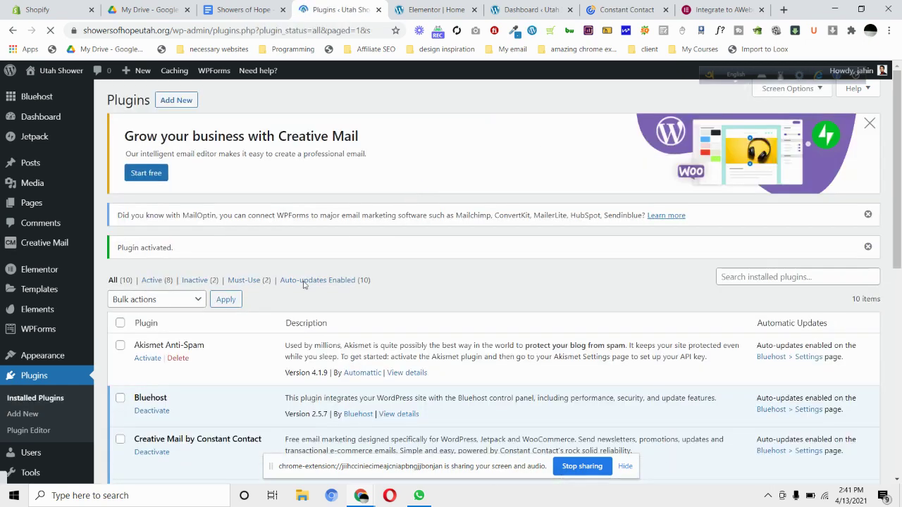
# Open MailOptin's settings and view the Optin Campaign settings
pyautogui.scroll(-2, 321, 285)
pyautogui.scroll(-4, 321, 286)
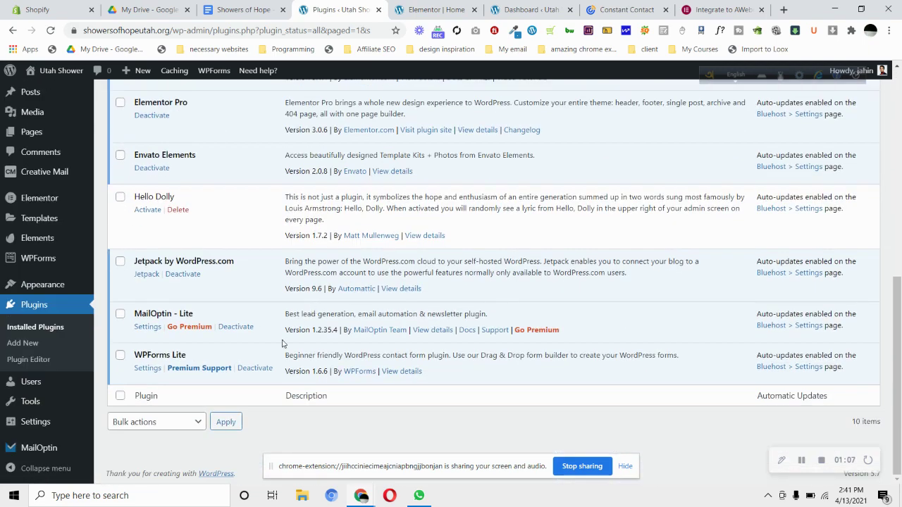
pyautogui.click(143, 329)
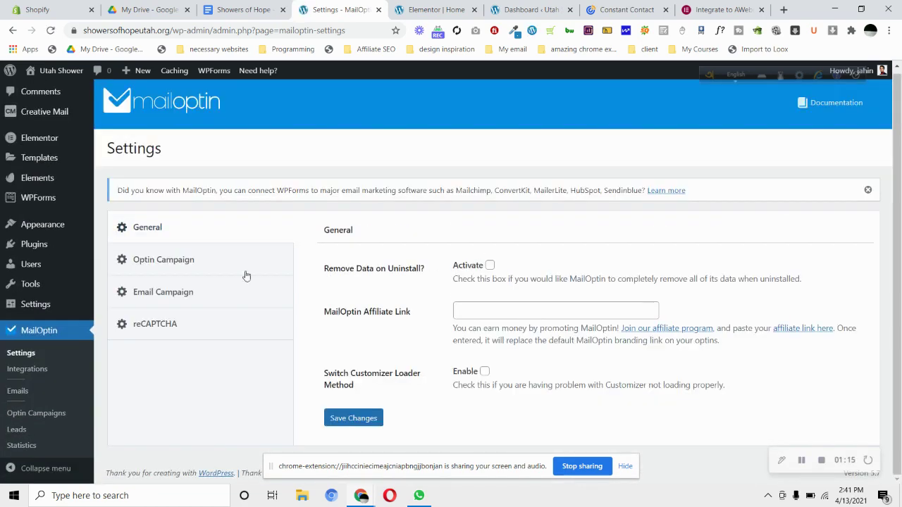
pyautogui.click(180, 263)
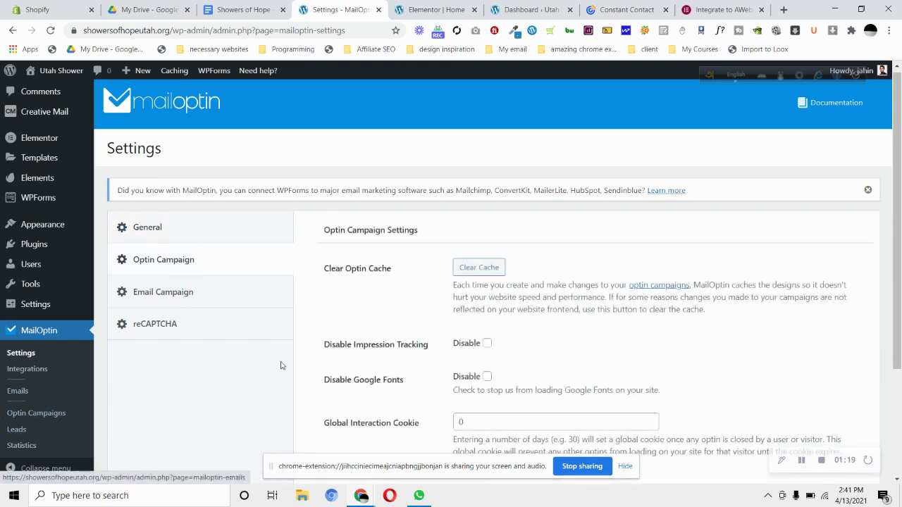
# Choose Constant Contact on MailOptin's Integrations page, then check the Constant Contact account
pyautogui.click(39, 370)
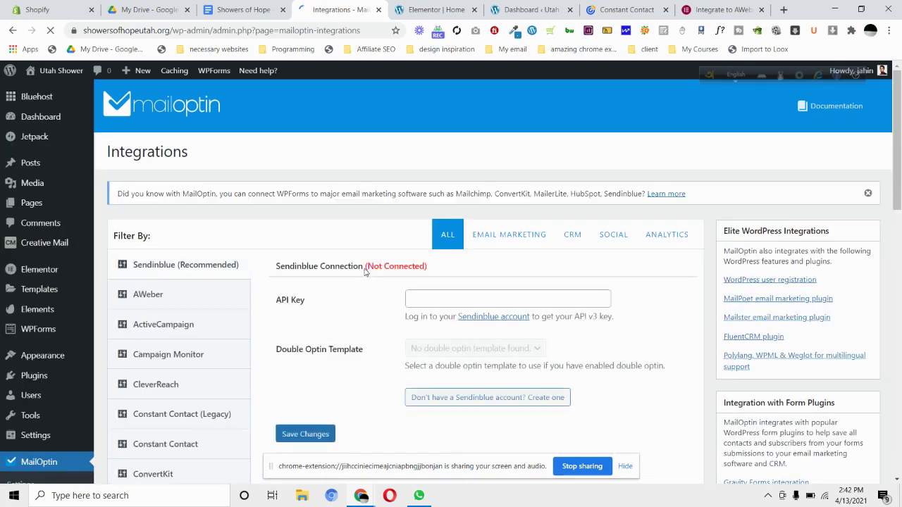
pyautogui.scroll(-3, 173, 272)
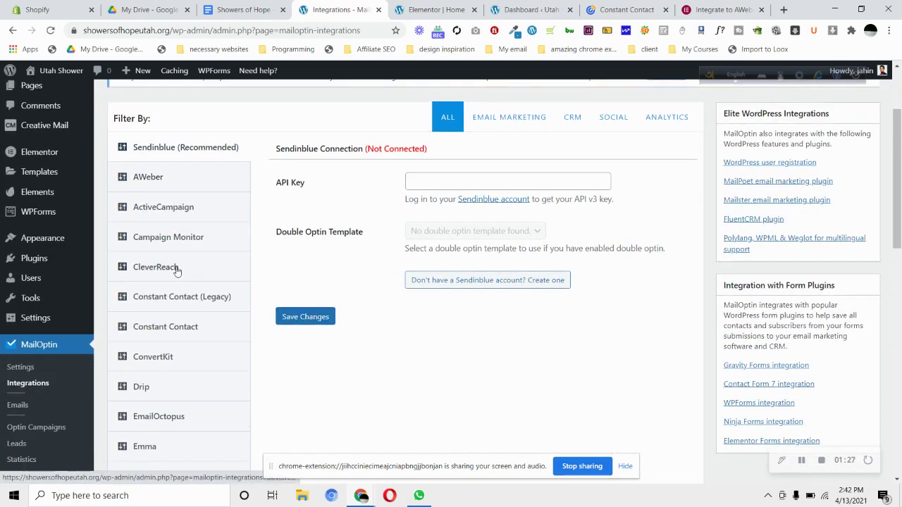
pyautogui.click(192, 328)
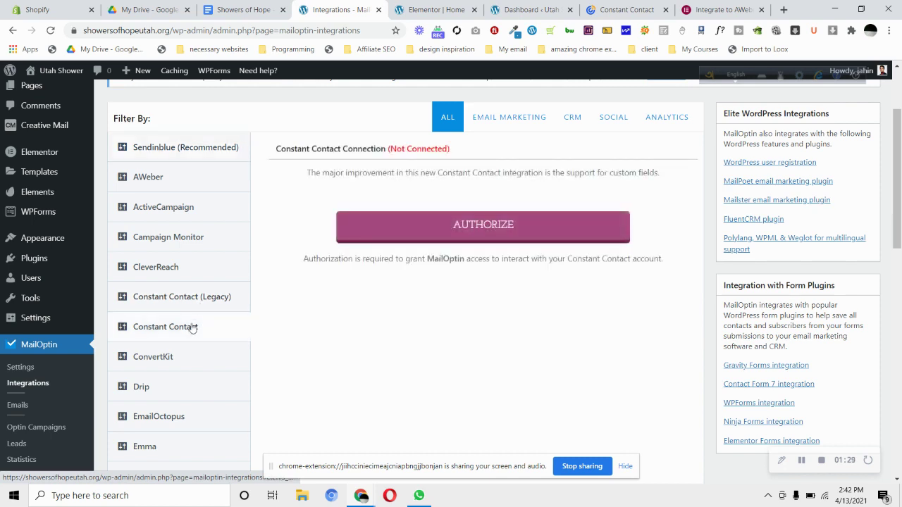
pyautogui.click(606, 8)
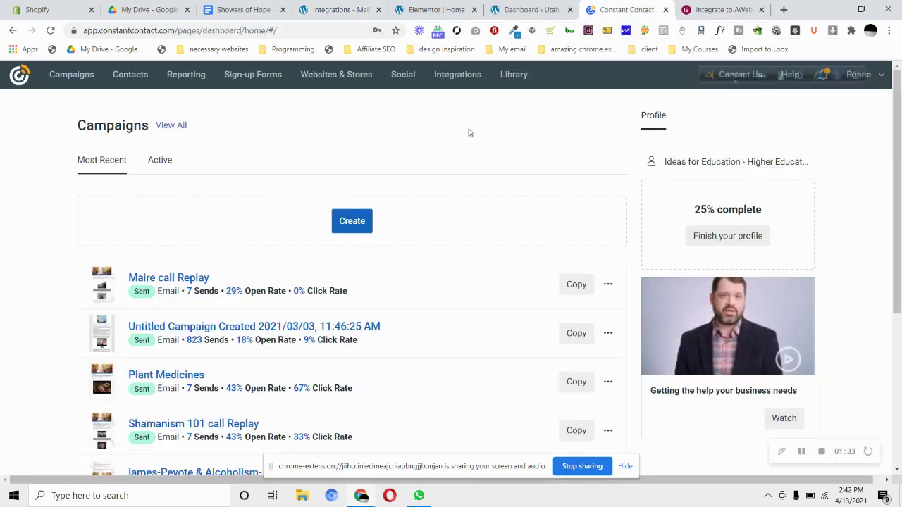
# Authorize MailOptin's Constant Contact integration from the Integrations page
pyautogui.click(376, 7)
pyautogui.click(494, 231)
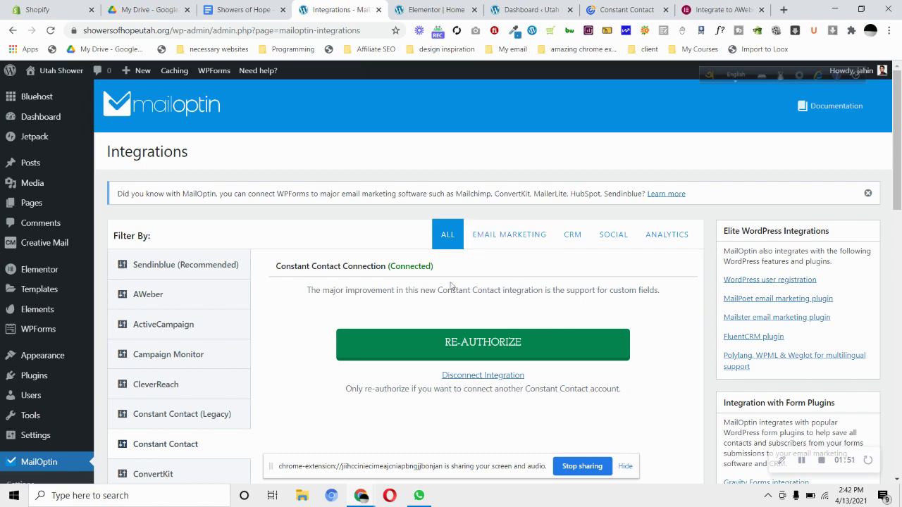
# Go back to the 'Elementor | Home' editor for the Showers of Hope homepage
pyautogui.scroll(-2, 540, 304)
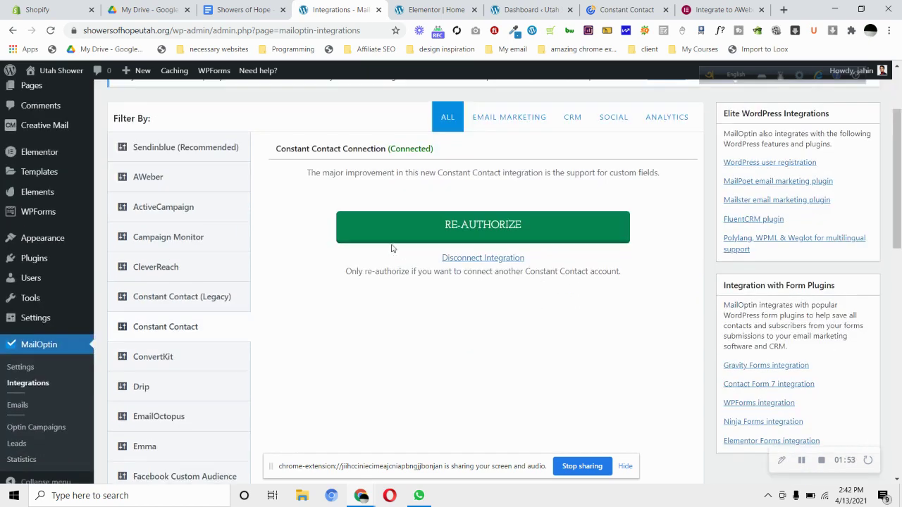
pyautogui.click(434, 9)
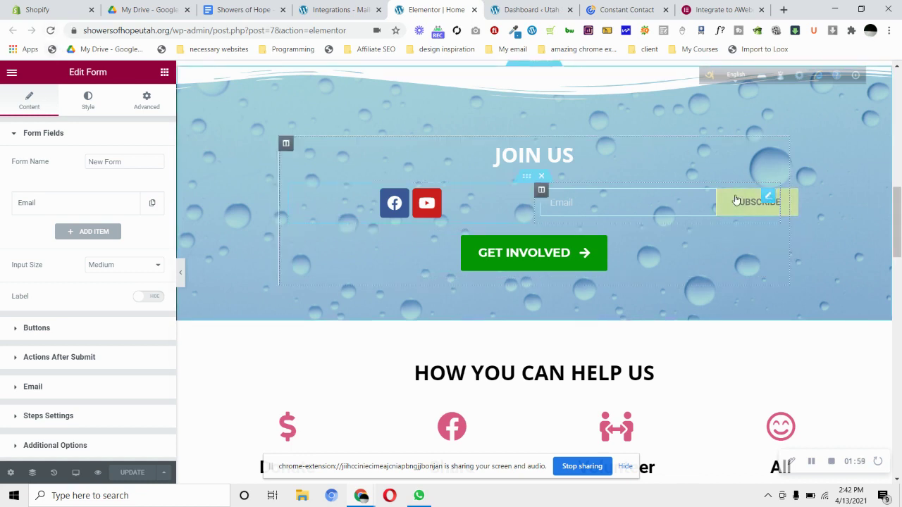
# Reload the homepage editor so it picks up the MailOptin integration
pyautogui.click(50, 30)
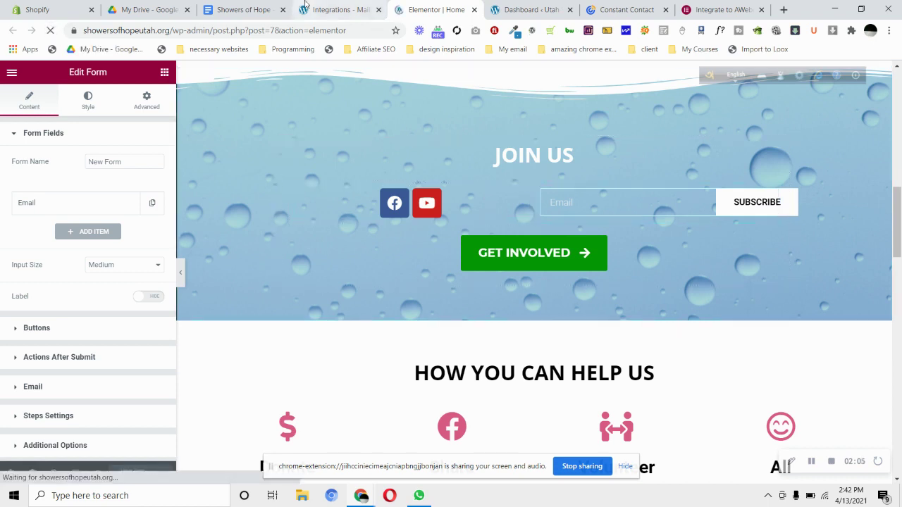
pyautogui.click(335, 9)
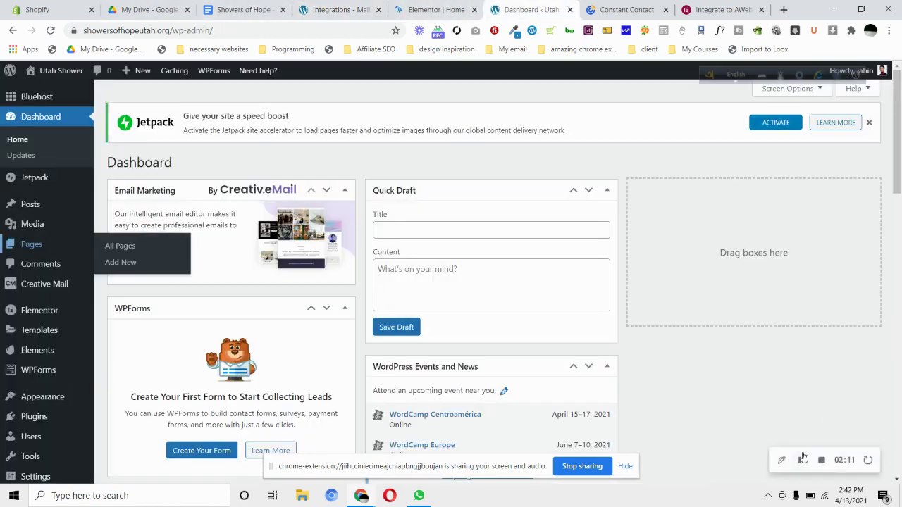
pyautogui.click(433, 9)
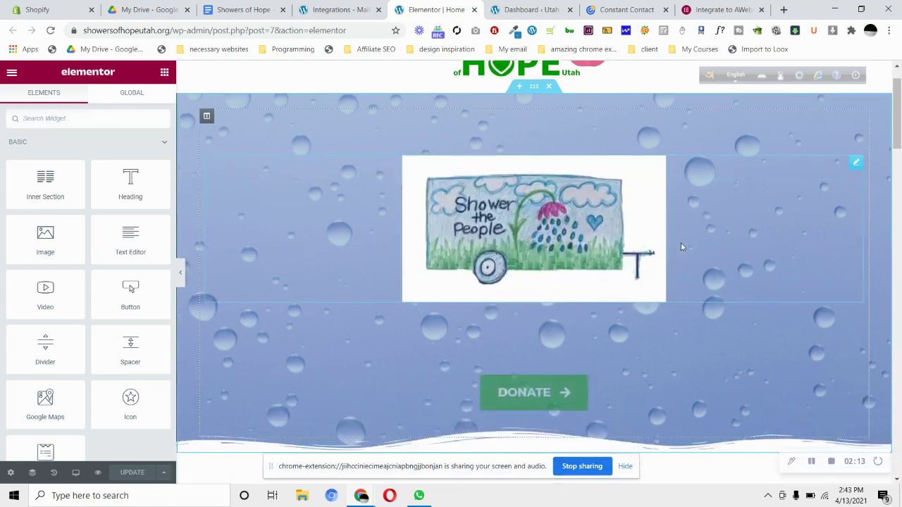
pyautogui.scroll(-5, 681, 243)
pyautogui.scroll(-3, 681, 248)
pyautogui.scroll(-3, 681, 249)
pyautogui.scroll(-2, 775, 212)
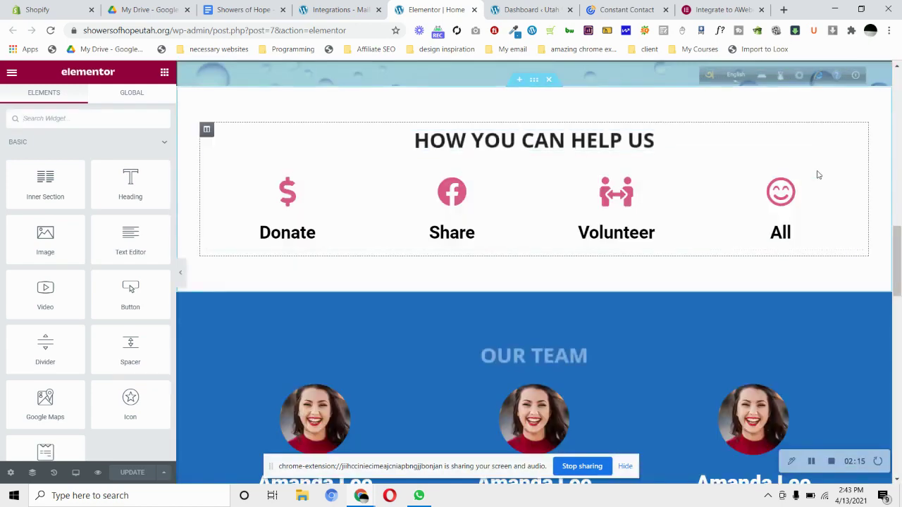
pyautogui.scroll(3, 815, 176)
pyautogui.scroll(2, 825, 211)
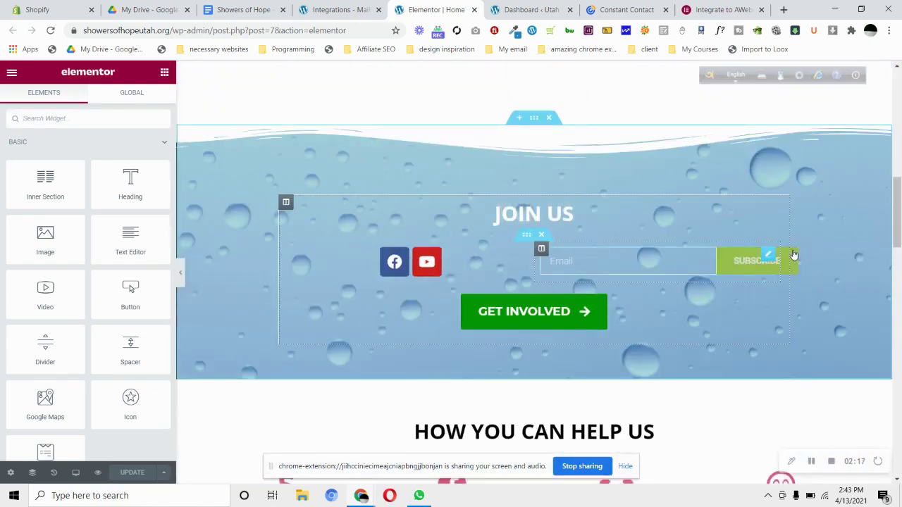
# Add MailOptin to the Join Us form's Actions After Submit, alongside Email
pyautogui.click(771, 256)
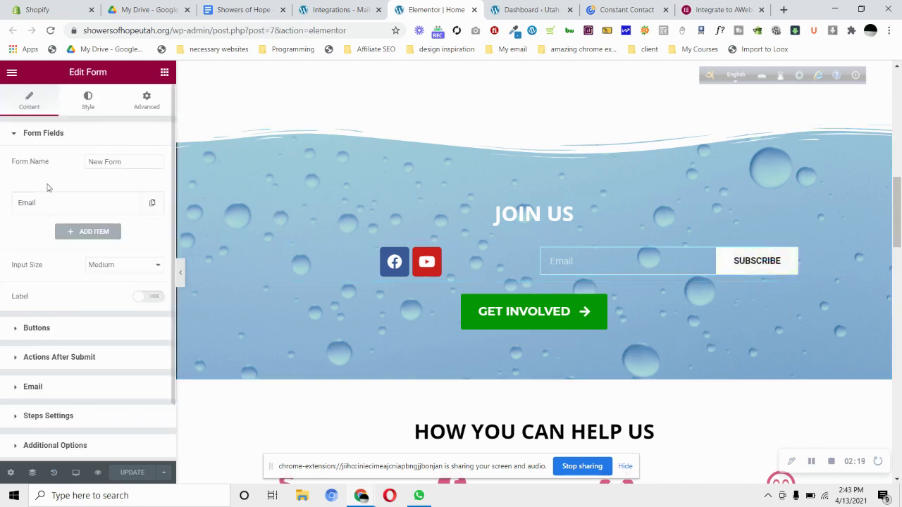
pyautogui.scroll(-2, 51, 187)
pyautogui.click(67, 293)
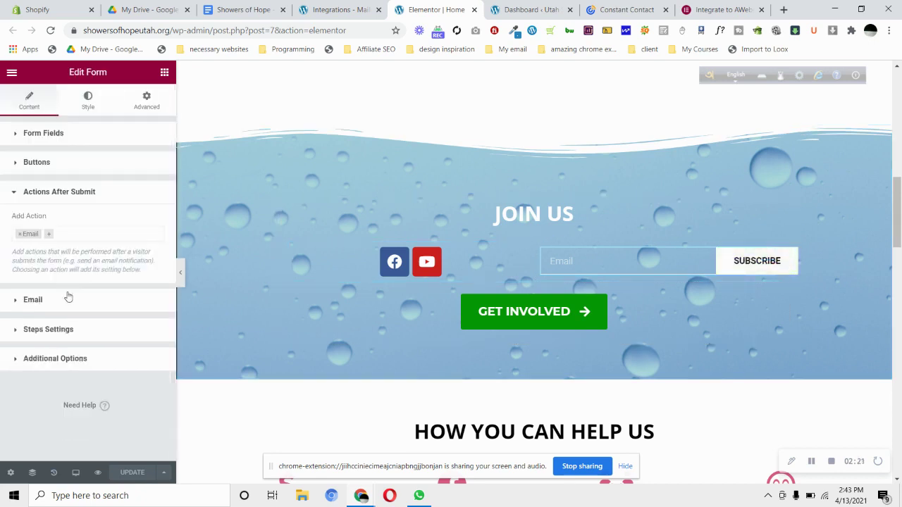
pyautogui.click(63, 234)
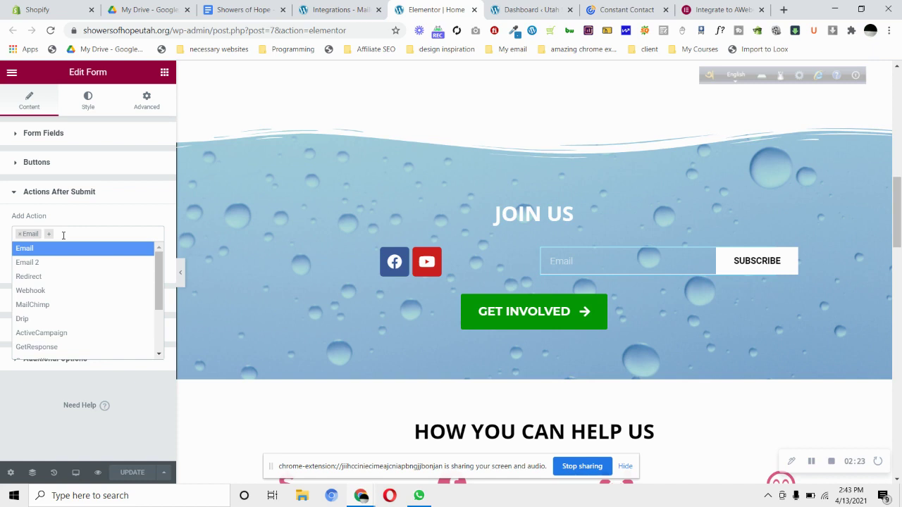
pyautogui.scroll(-1, 82, 292)
pyautogui.scroll(-1, 83, 292)
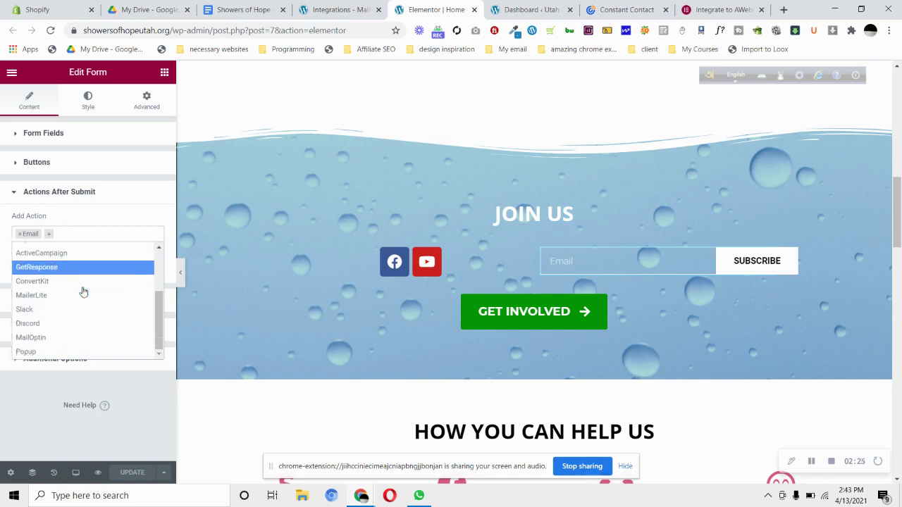
pyautogui.click(71, 338)
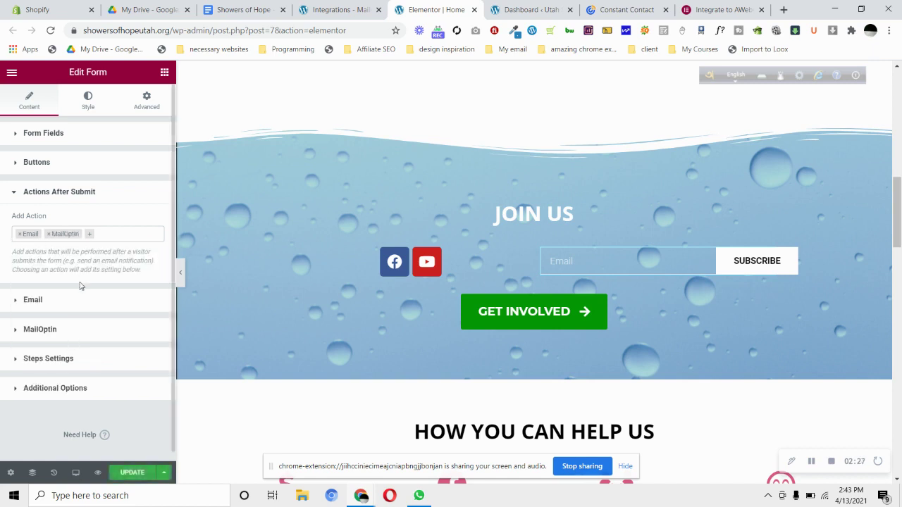
# Point the MailOptin action to Constant Contact's Showers of Hope list and update the page
pyautogui.click(32, 331)
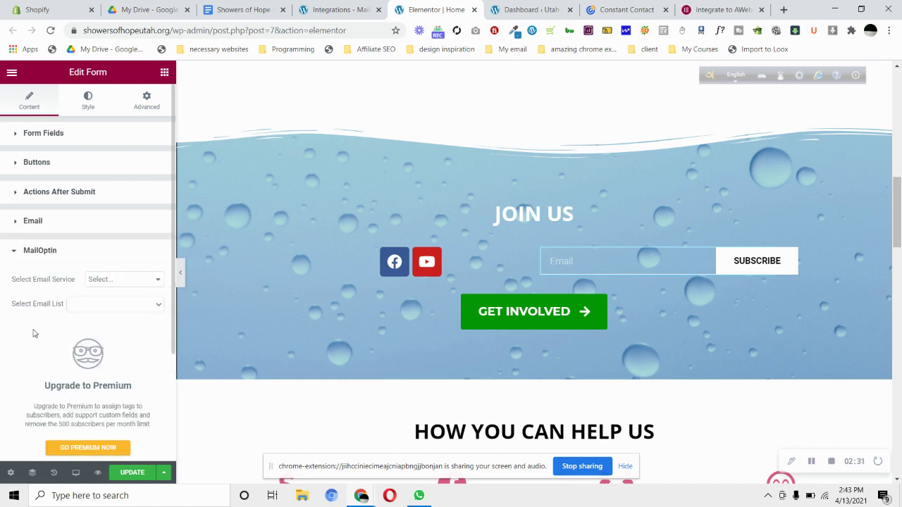
pyautogui.click(103, 285)
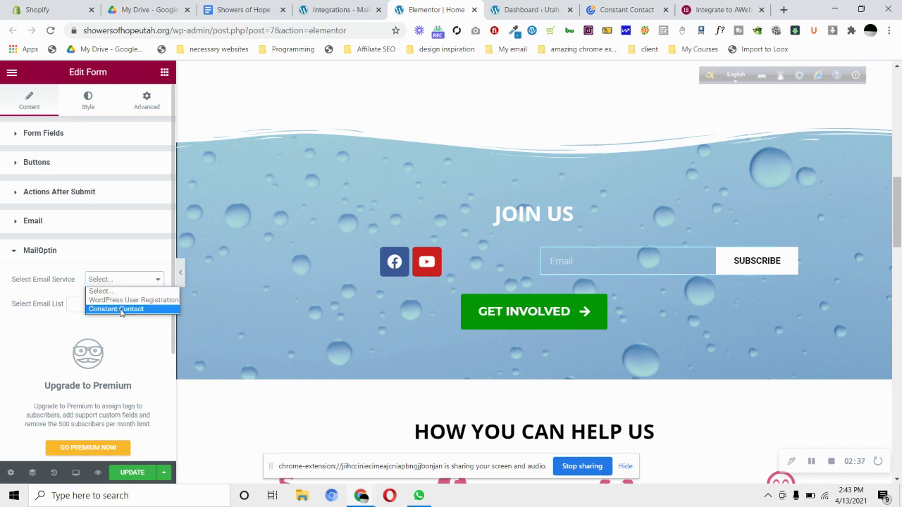
pyautogui.click(121, 310)
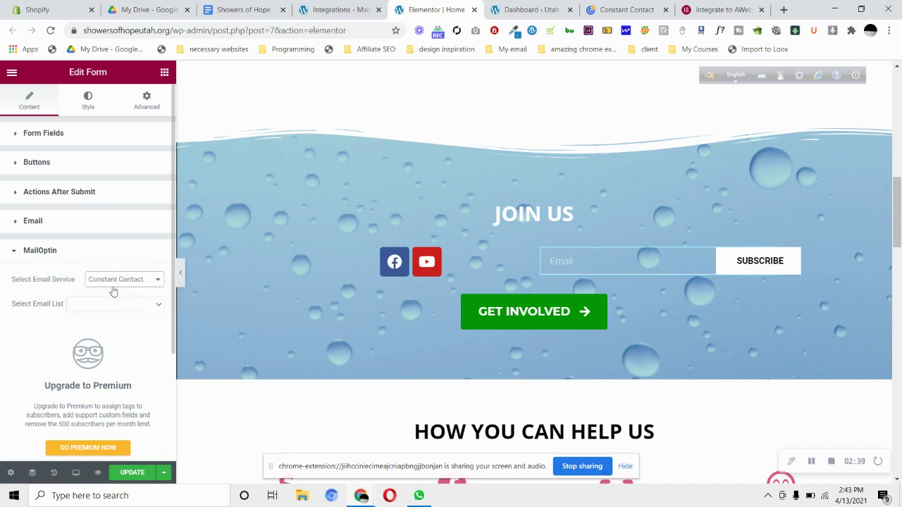
pyautogui.click(112, 305)
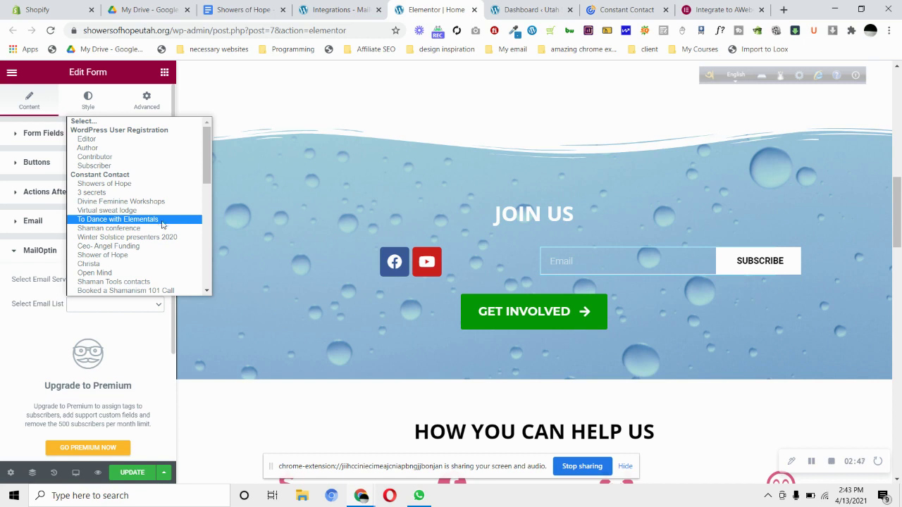
pyautogui.click(162, 219)
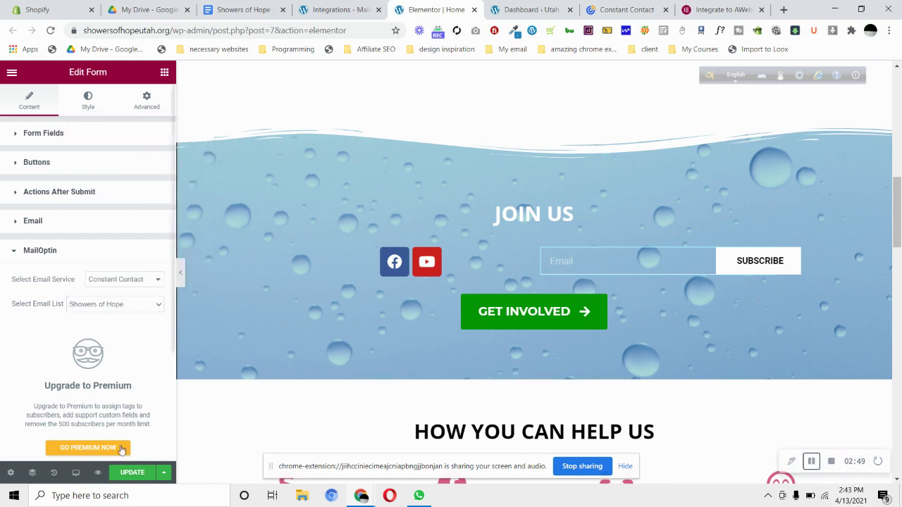
pyautogui.click(129, 477)
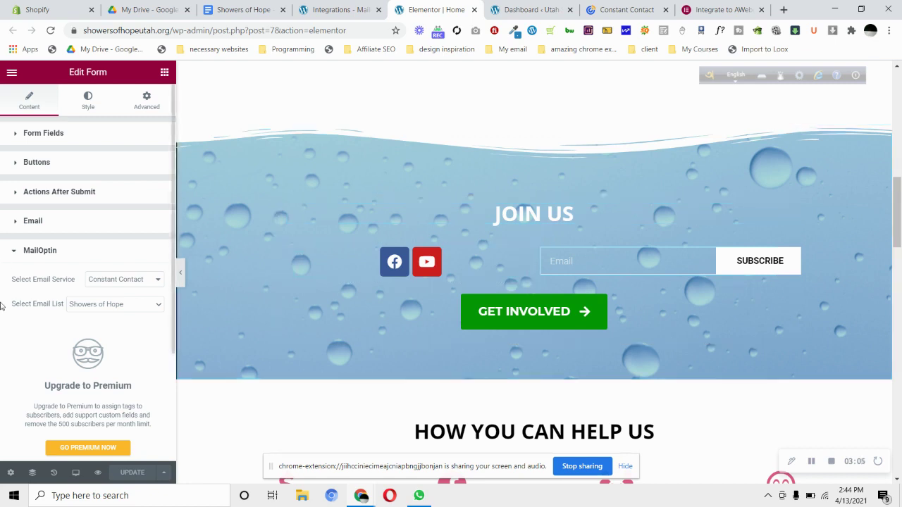
pyautogui.scroll(-3, 57, 327)
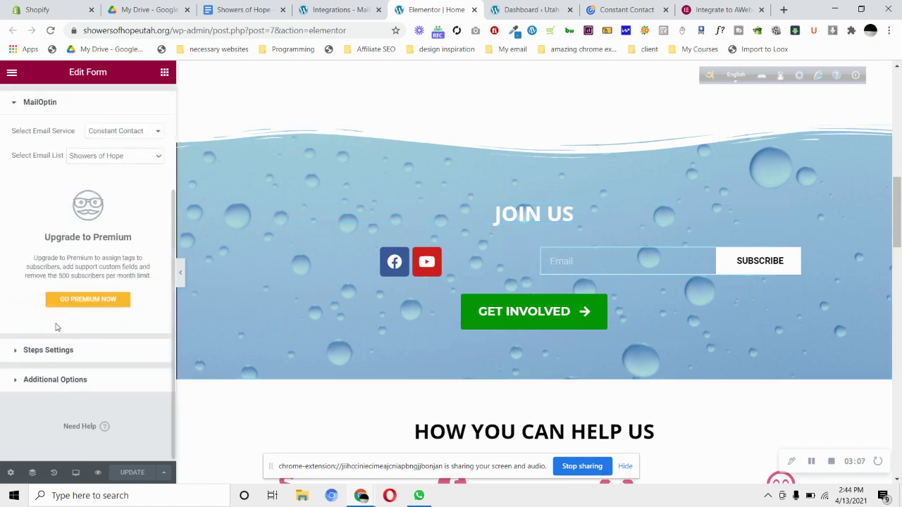